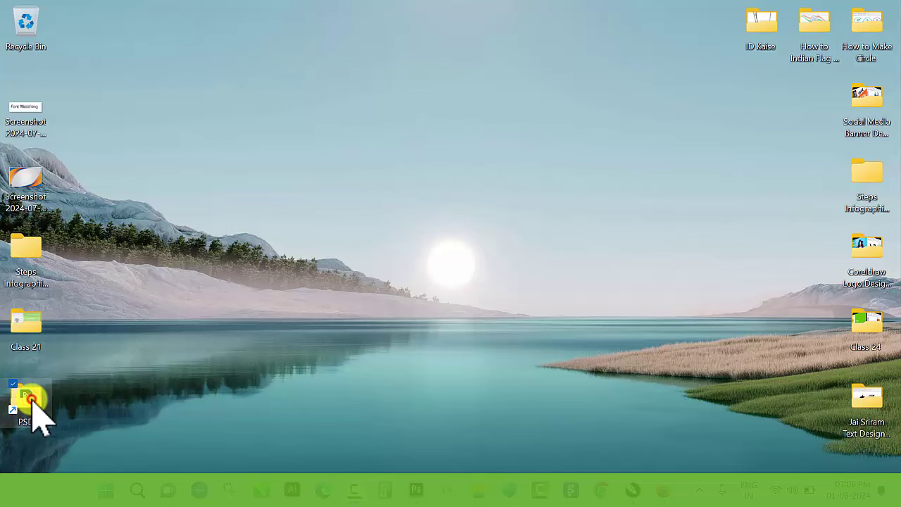
# Step: Open the PSD folder from its desktop shortcut to view the files inside
pyautogui.doubleClick(30, 402)
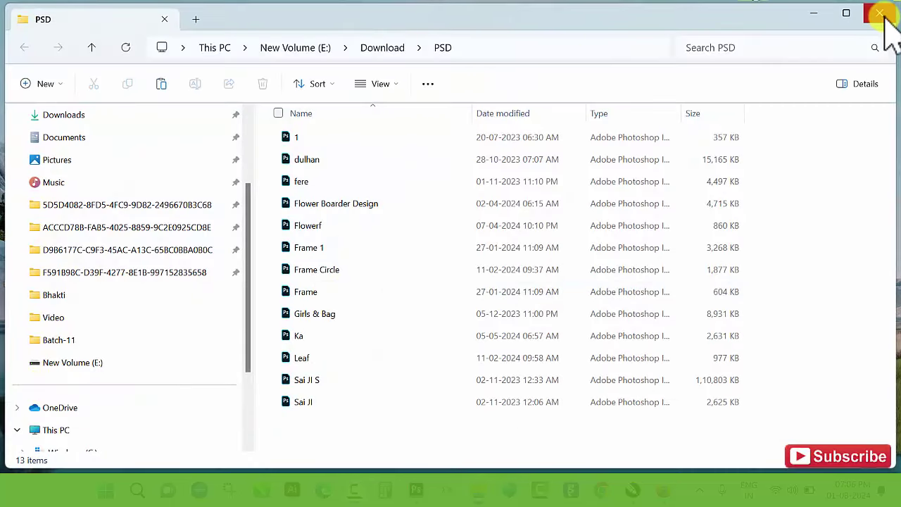
pyautogui.click(884, 15)
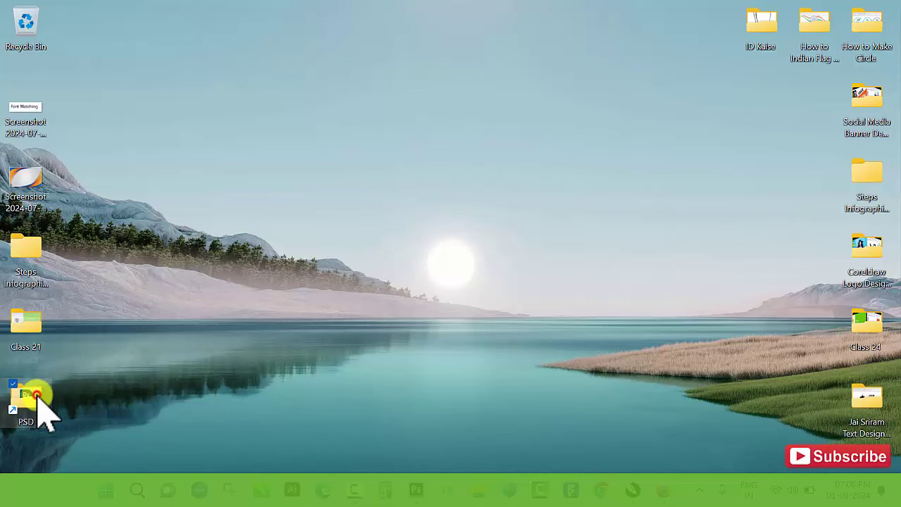
pyautogui.doubleClick(35, 401)
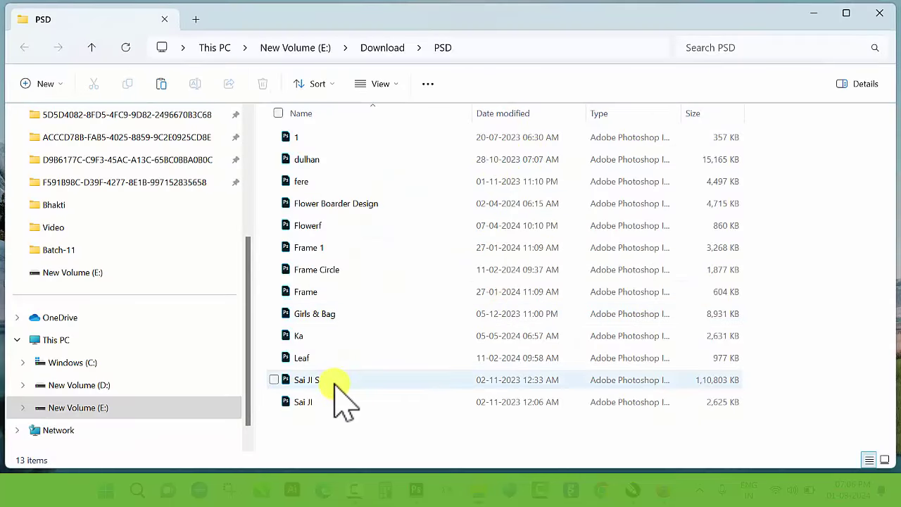
# Step: Locate the original PSD folder inside the Download folder on New Volume (E:), and close the window
pyautogui.click(81, 409)
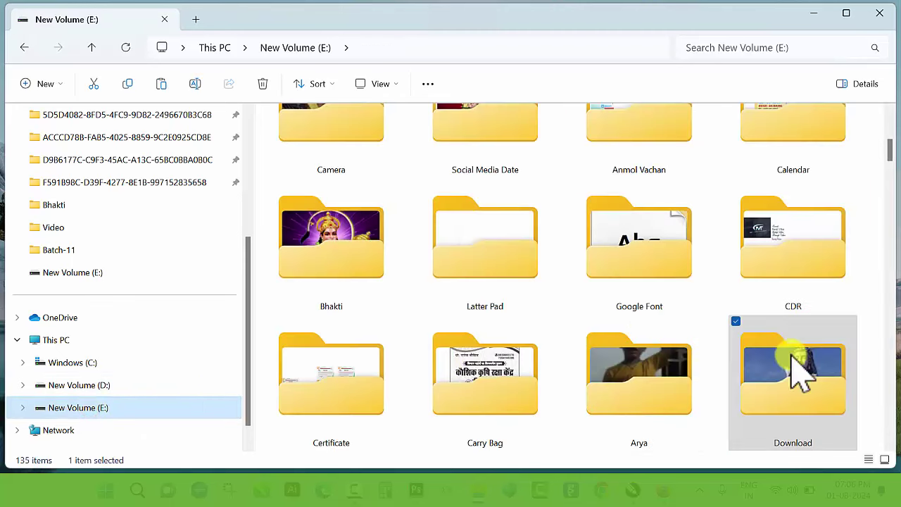
pyautogui.doubleClick(799, 388)
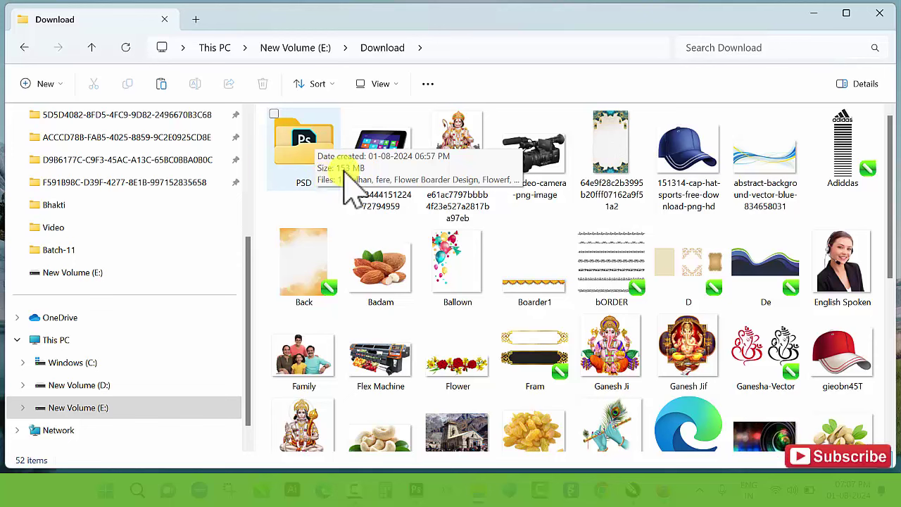
pyautogui.click(880, 13)
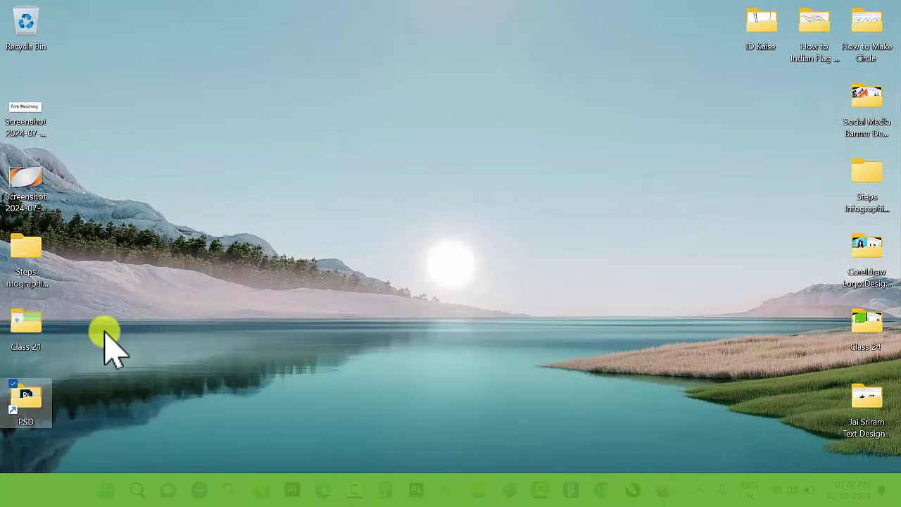
# Step: Compare opening the PSD folder through its desktop shortcut with starting from the File Explorer home page, closing each window
pyautogui.click(87, 384)
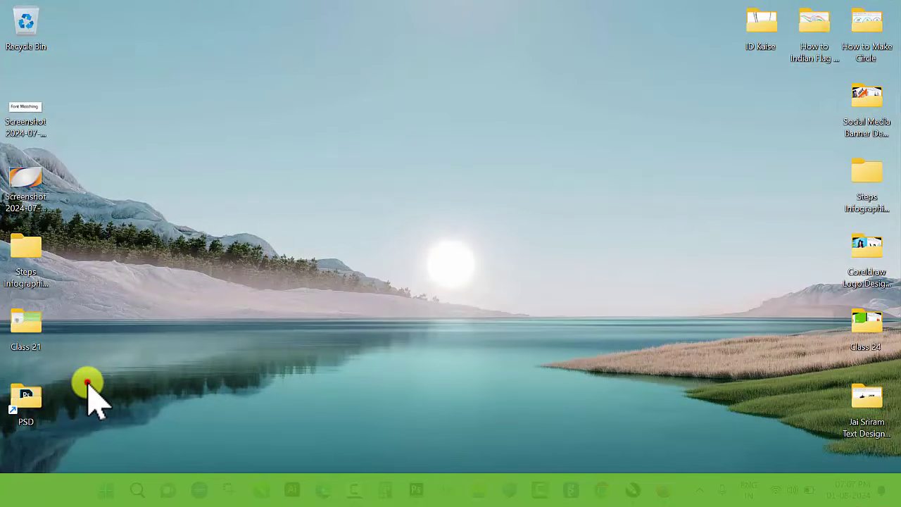
pyautogui.doubleClick(29, 402)
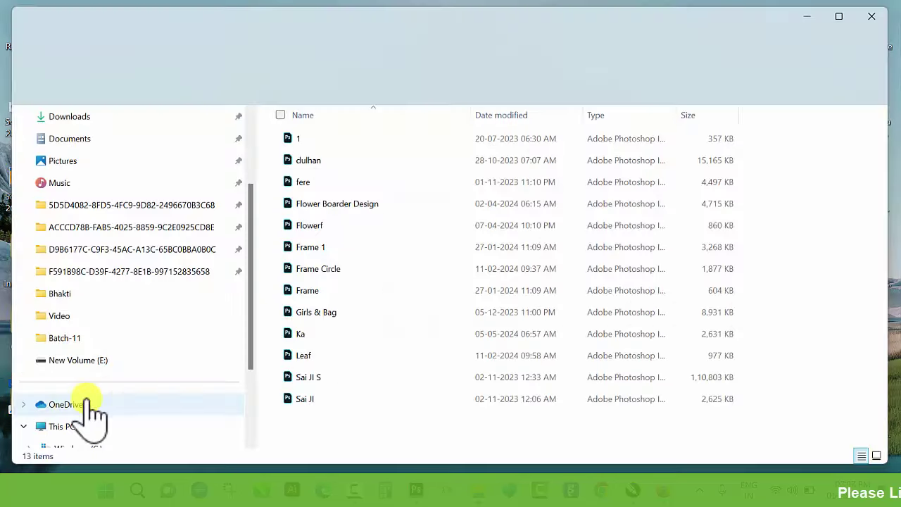
pyautogui.click(880, 13)
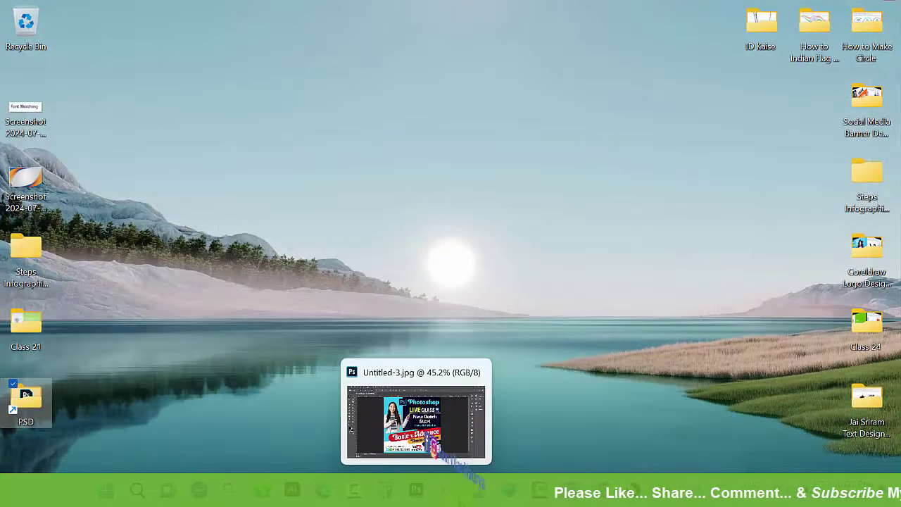
pyautogui.click(484, 486)
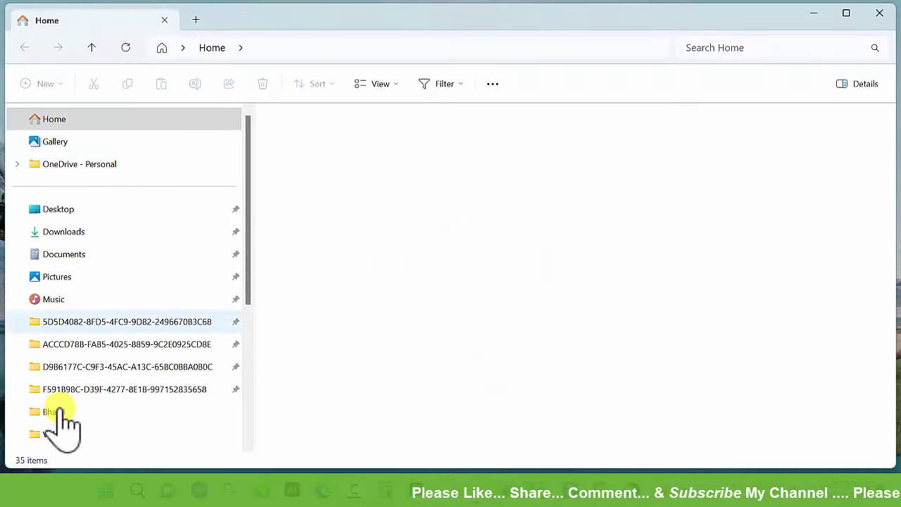
pyautogui.click(880, 13)
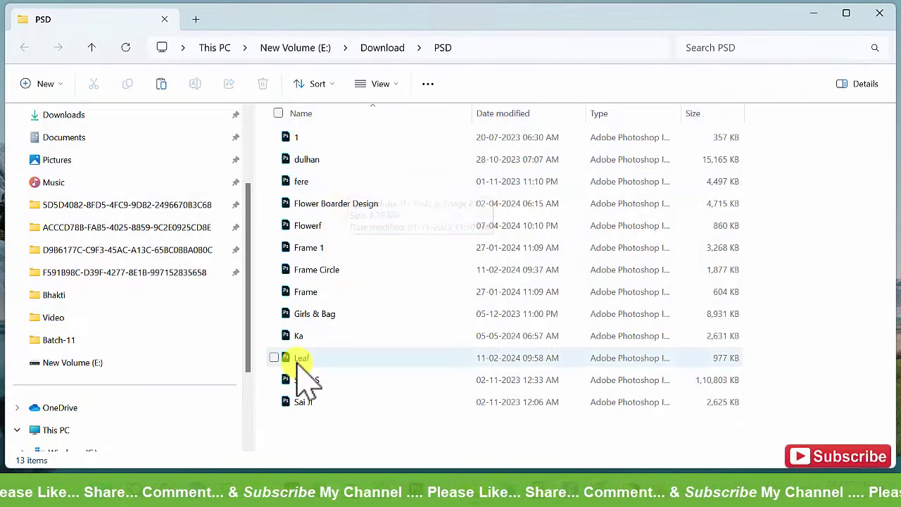
pyautogui.click(886, 16)
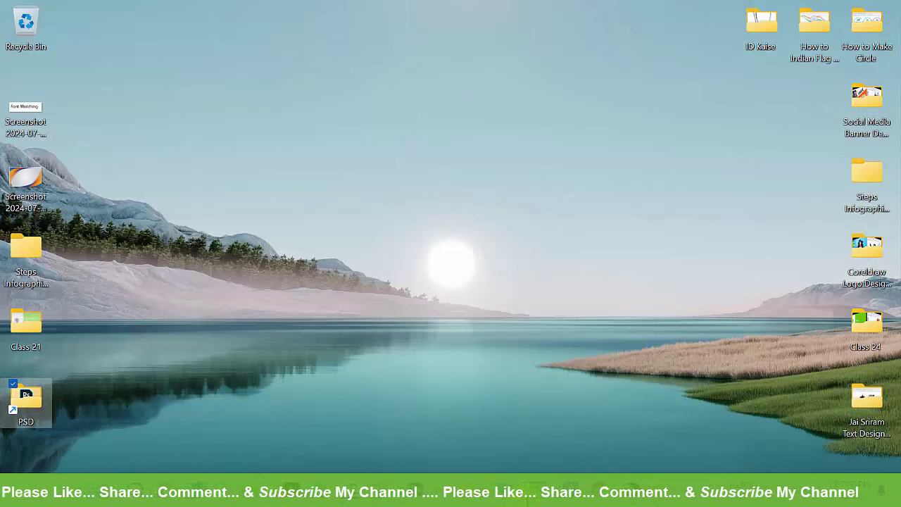
# Step: Open the Download folder on New Volume (E:) in a new File Explorer window
pyautogui.press('super+e')
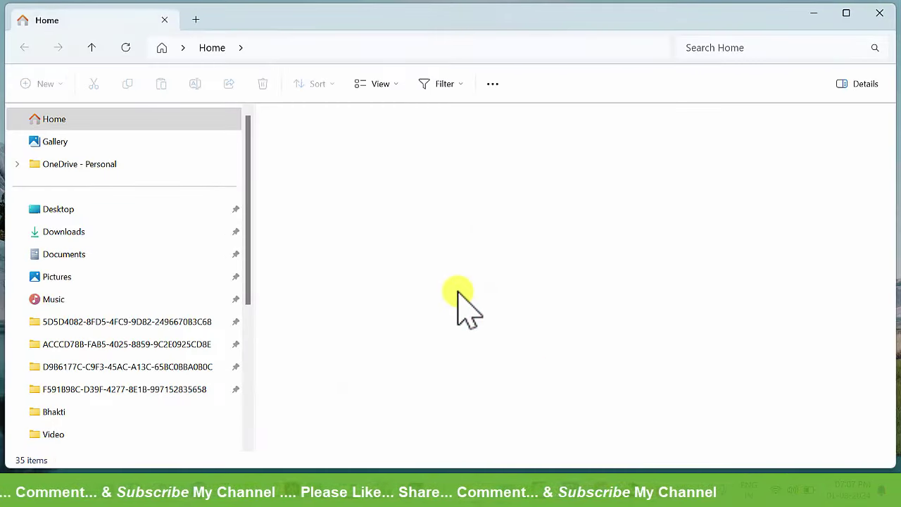
pyautogui.scroll(-5, 80, 405)
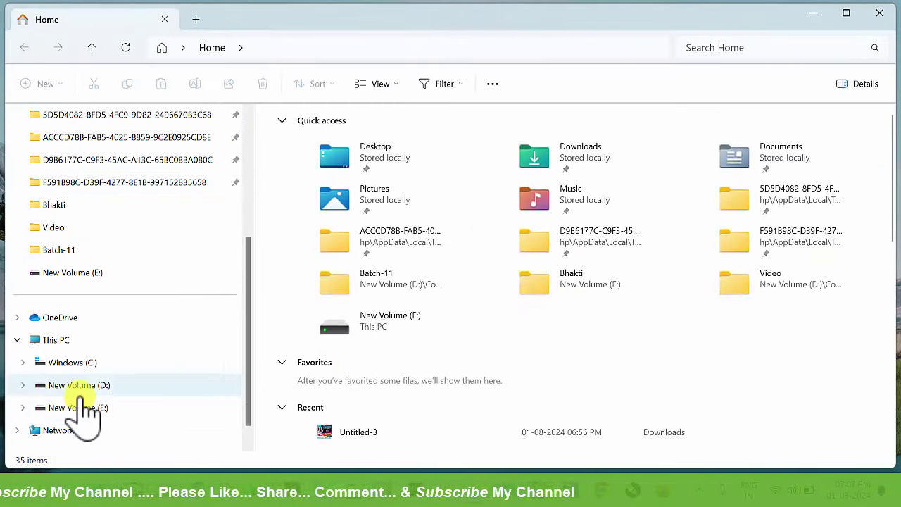
pyautogui.click(102, 417)
pyautogui.click(106, 385)
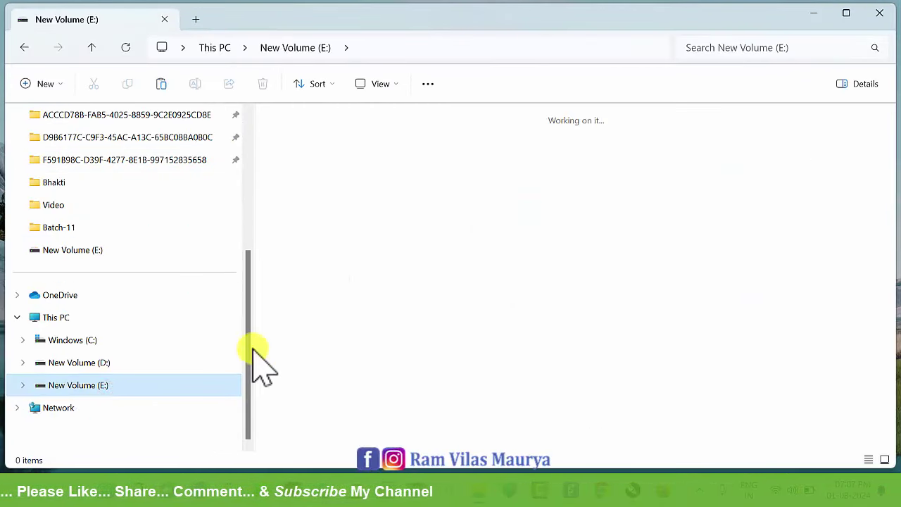
pyautogui.scroll(-1, 705, 324)
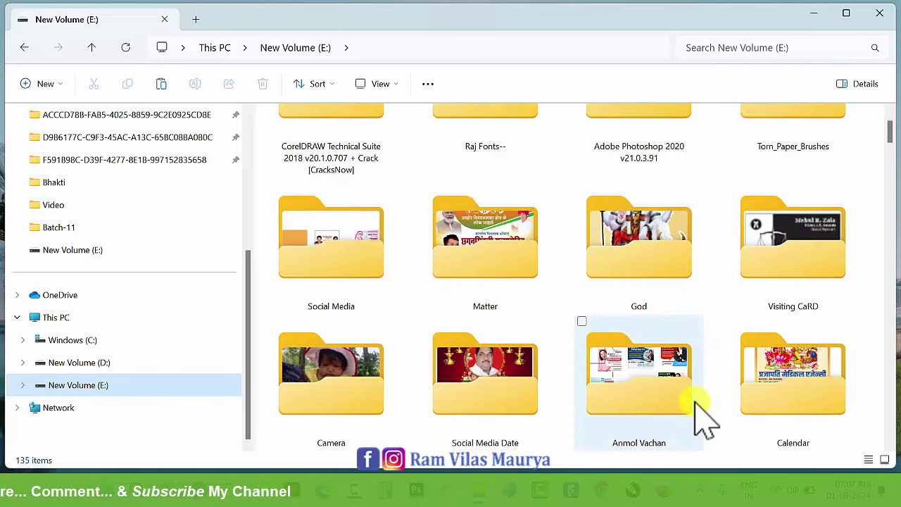
pyautogui.click(667, 394)
pyautogui.press('d')
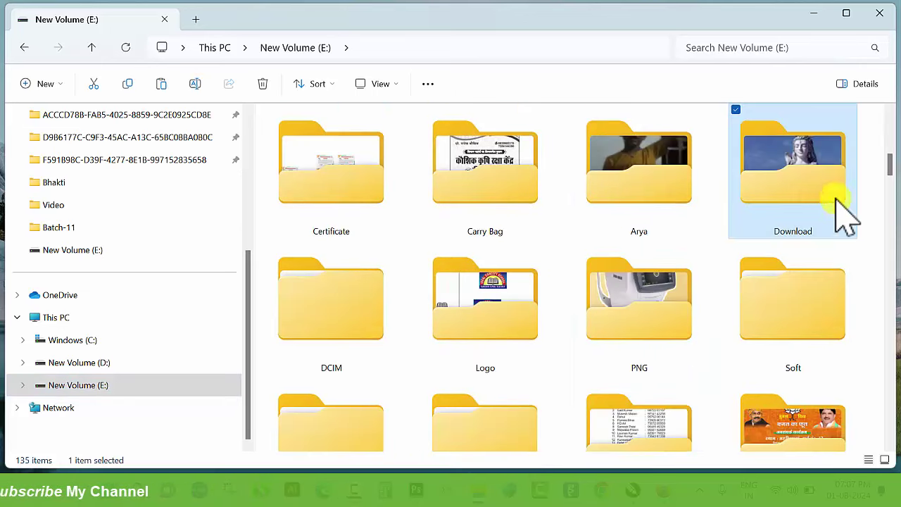
pyautogui.doubleClick(815, 187)
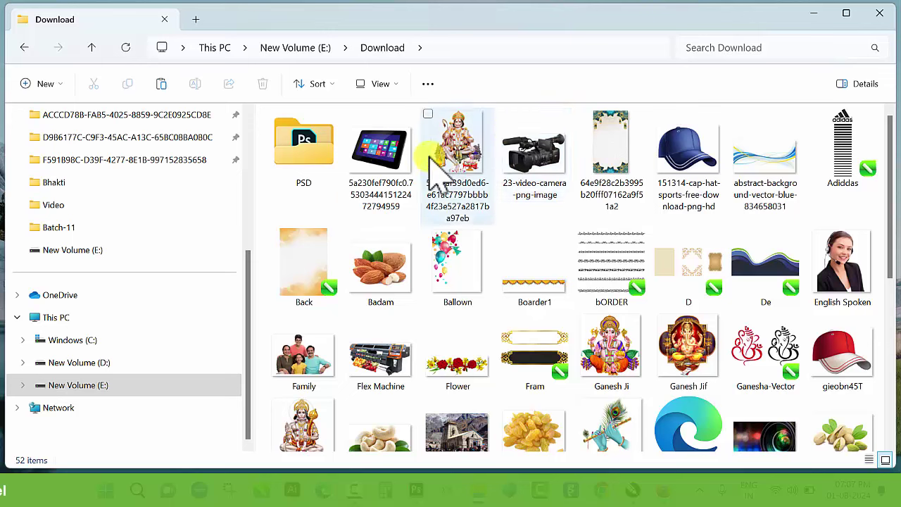
# Step: Move the tablet image, 23-video-camera-png-image and English Spoken from Download into the PSD folder
pyautogui.moveTo(398, 173); pyautogui.dragTo(298, 164)
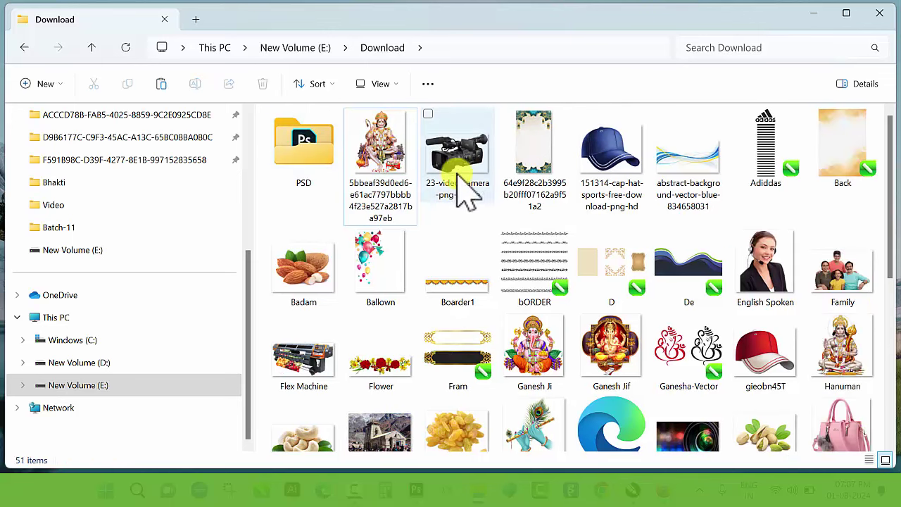
pyautogui.moveTo(467, 187); pyautogui.dragTo(302, 172)
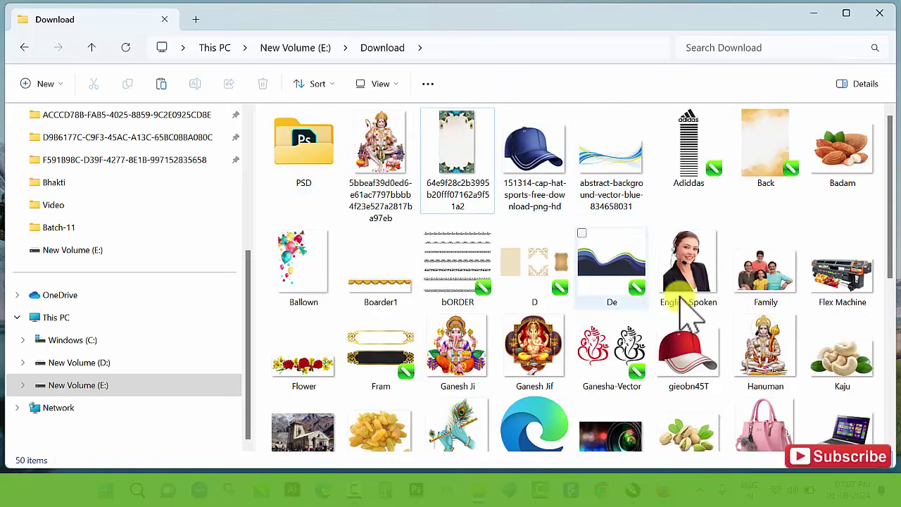
pyautogui.moveTo(690, 303); pyautogui.dragTo(301, 147)
# Step: Enlarge the PSD folder's file icons and check the moved images through the folder's desktop shortcut
pyautogui.doubleClick(303, 144)
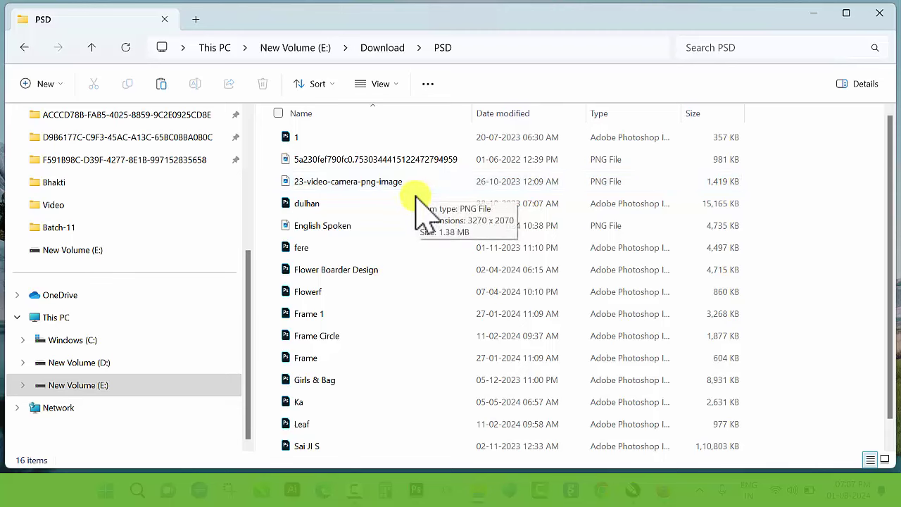
pyautogui.keyDown('ctrl'); pyautogui.scroll(3, 418, 190); pyautogui.keyUp('ctrl')
pyautogui.keyDown('ctrl'); pyautogui.scroll(1, 419, 211); pyautogui.keyUp('ctrl')
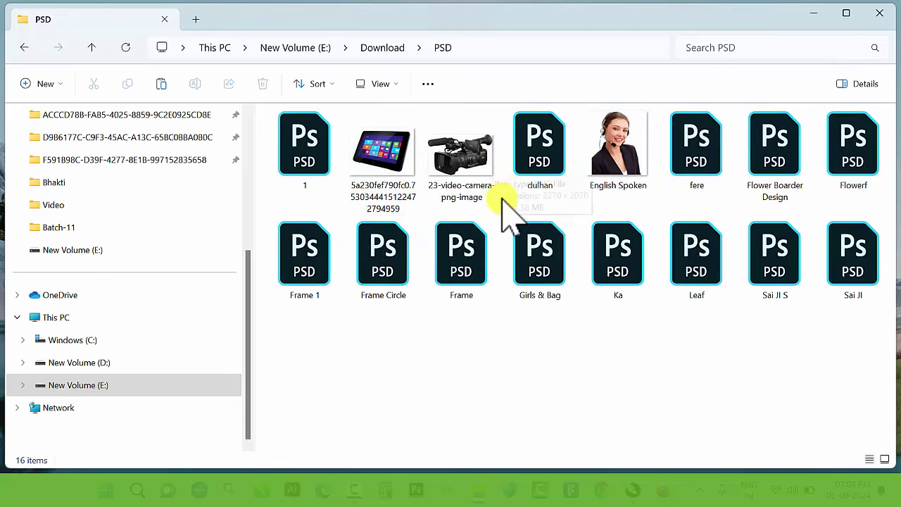
pyautogui.click(885, 16)
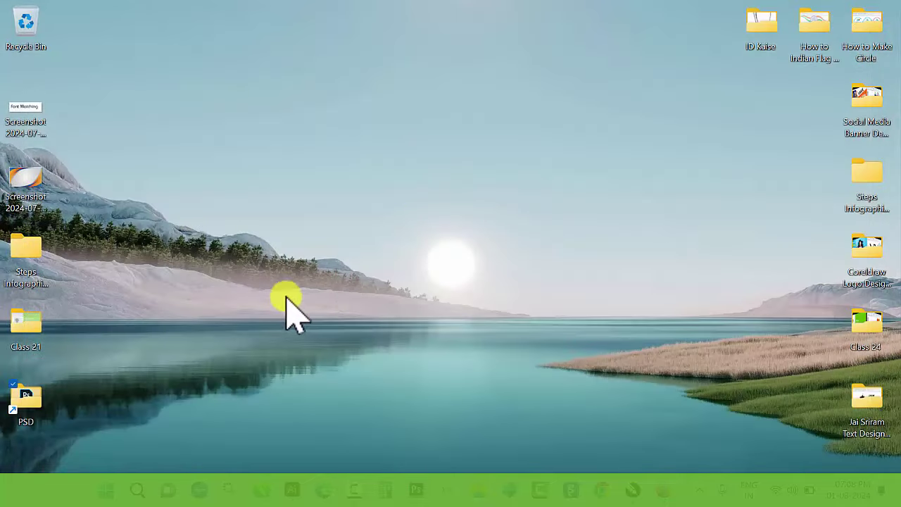
pyautogui.doubleClick(37, 404)
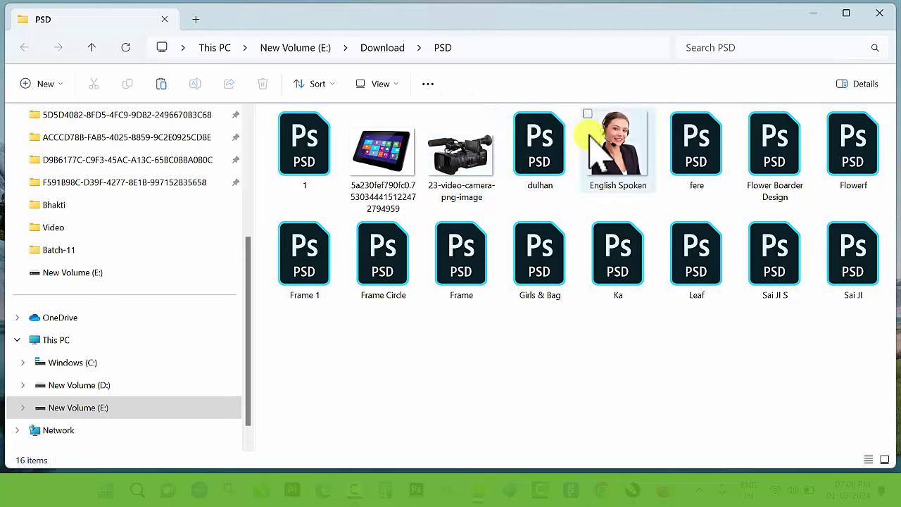
pyautogui.click(885, 16)
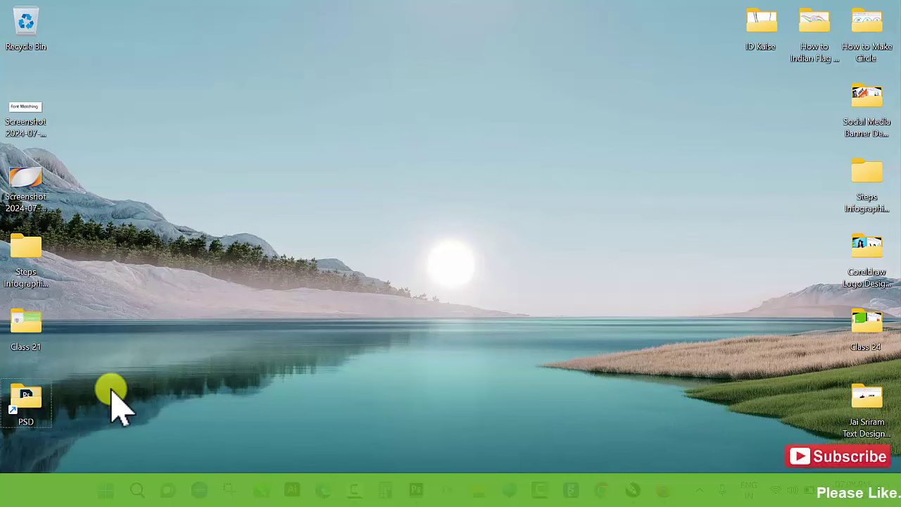
# Step: Browse New Volume (E:) in a new File Explorer window and look through its folders
pyautogui.press('super+e')
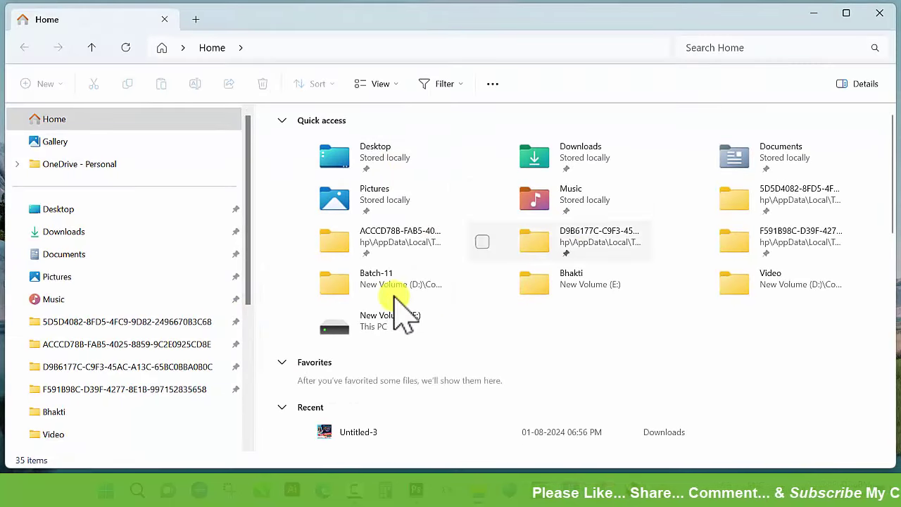
pyautogui.scroll(-2, 261, 321)
pyautogui.scroll(-3, 70, 258)
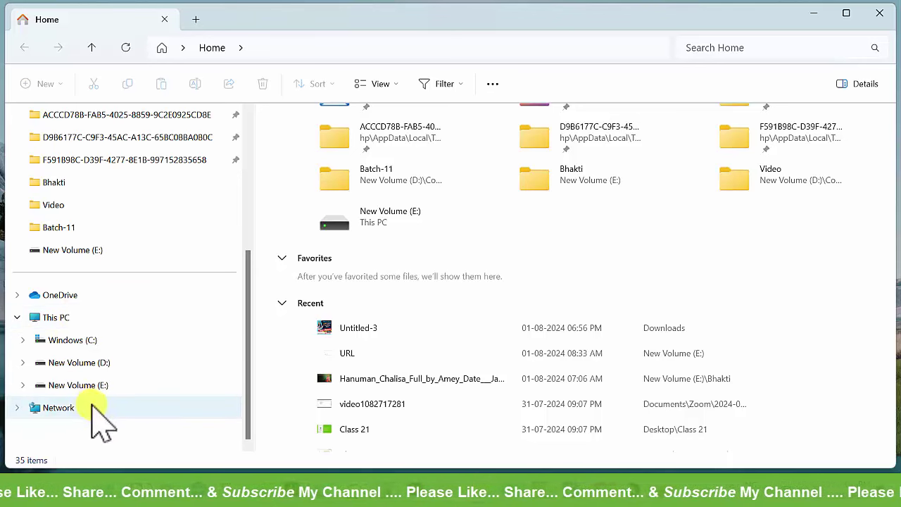
pyautogui.click(91, 386)
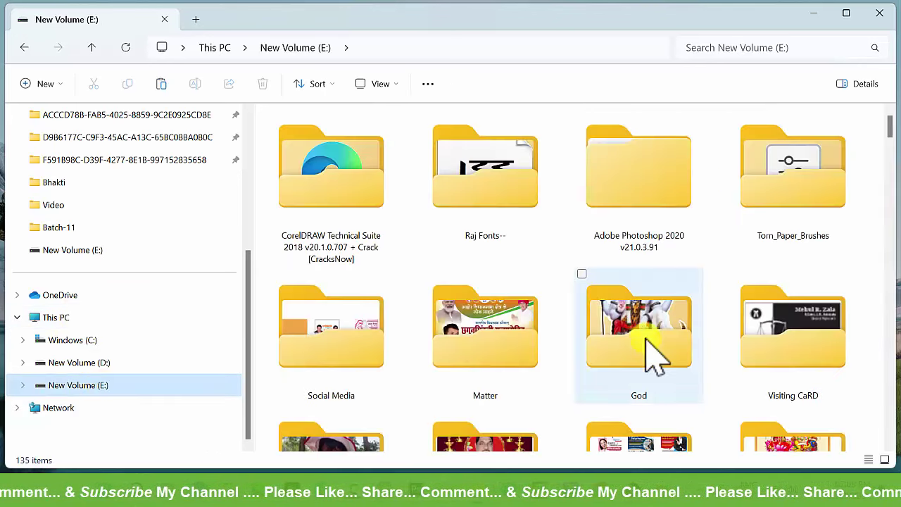
pyautogui.scroll(-1, 697, 317)
pyautogui.scroll(-2, 697, 317)
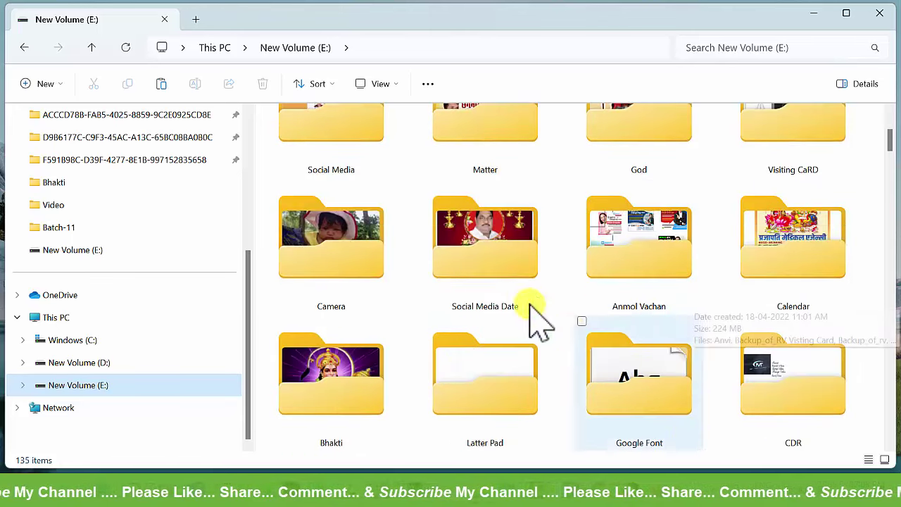
pyautogui.scroll(1, 524, 296)
pyautogui.click(500, 163)
pyautogui.doubleClick(499, 163)
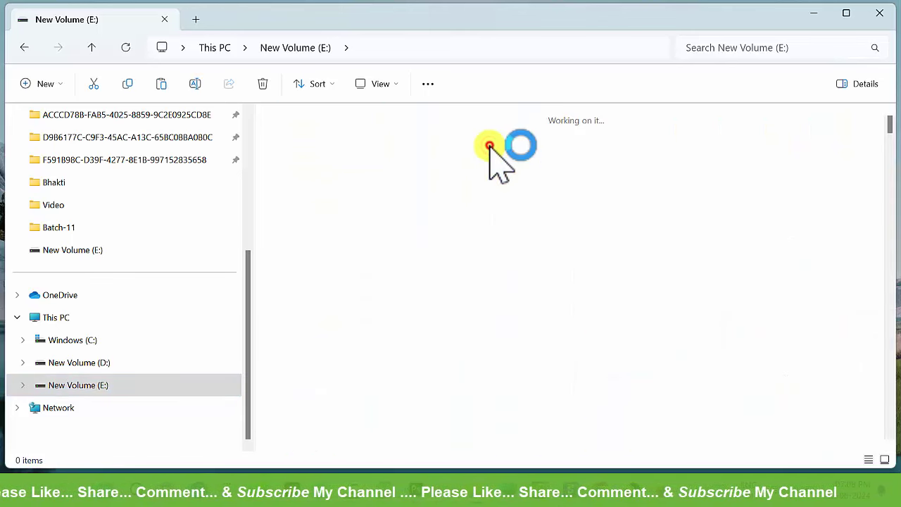
pyautogui.scroll(-5, 669, 317)
pyautogui.scroll(-12, 659, 310)
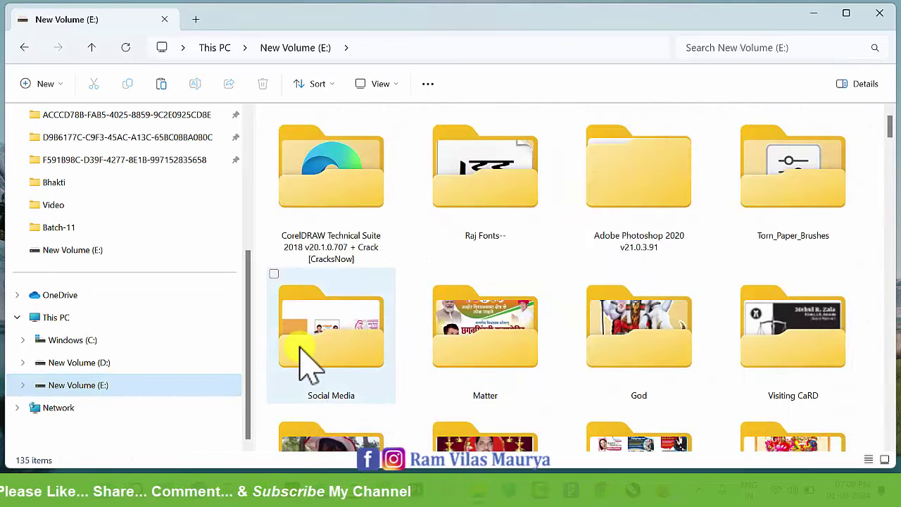
# Step: Open the Camera folder inside DCIM on New Volume (D:), and return to the DCIM folder
pyautogui.click(98, 367)
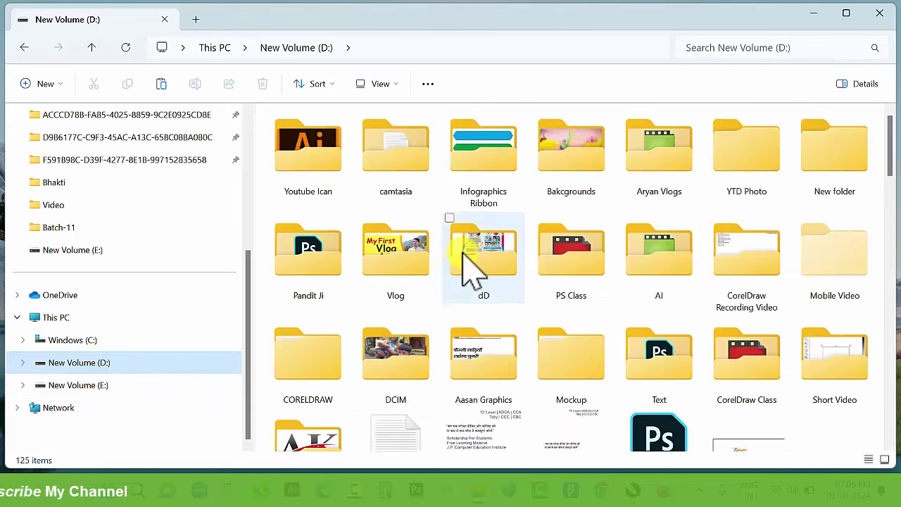
pyautogui.click(463, 253)
pyautogui.doubleClick(400, 366)
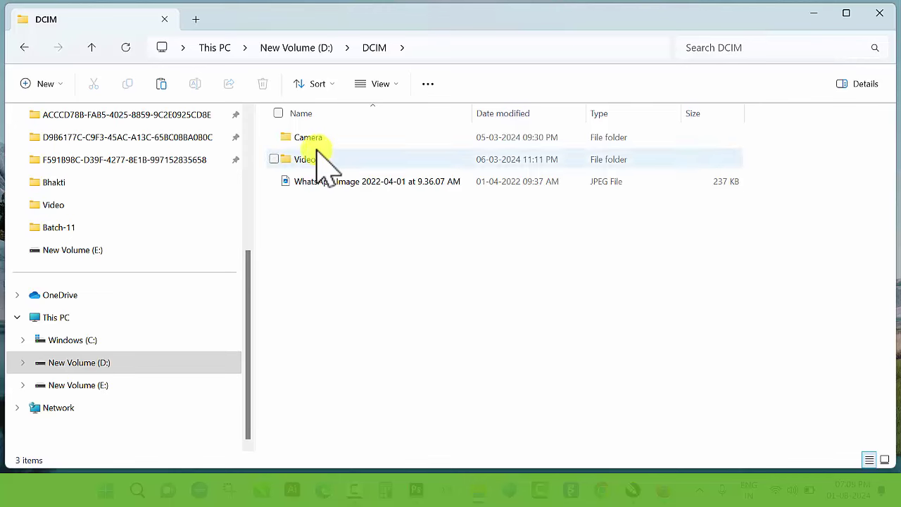
pyautogui.click(313, 138)
pyautogui.doubleClick(314, 138)
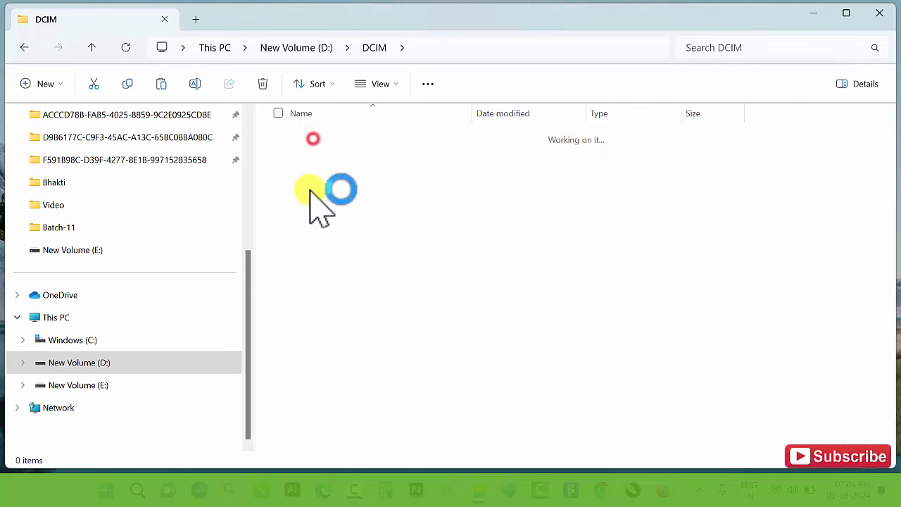
pyautogui.click(24, 48)
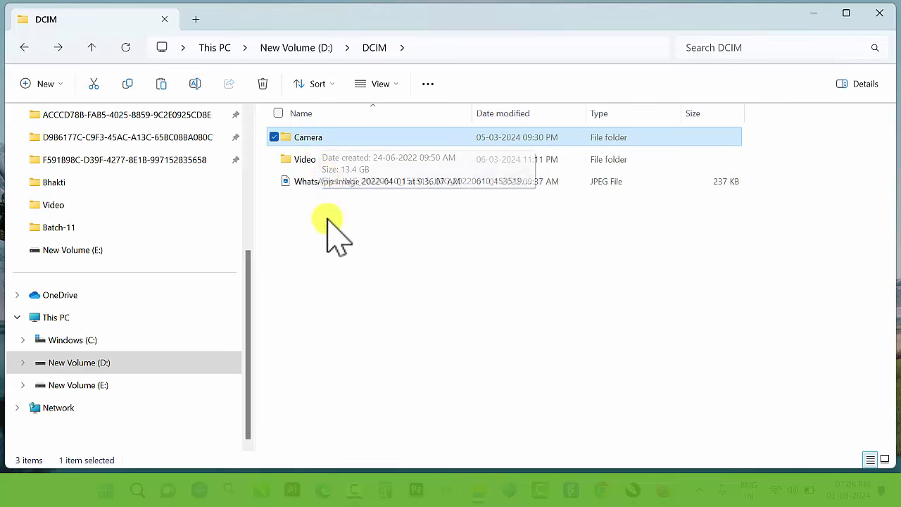
# Step: Open the Camera folder inside DCIM, copy its full folder path, and close the File Explorer window
pyautogui.doubleClick(318, 139)
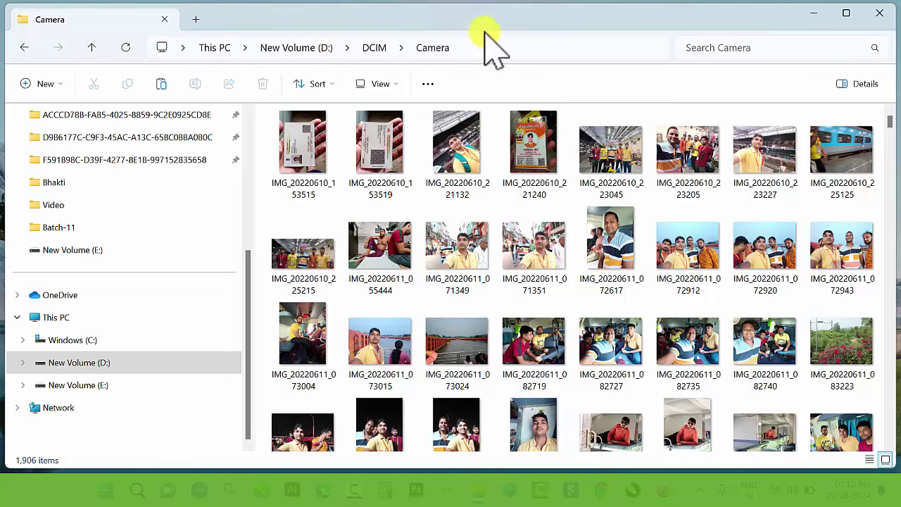
pyautogui.click(485, 47)
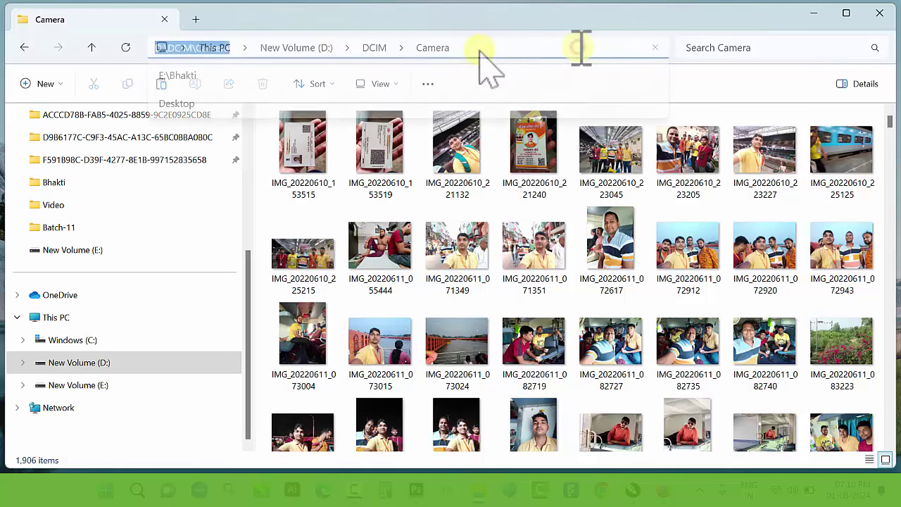
pyautogui.rightClick(218, 48)
pyautogui.click(258, 87)
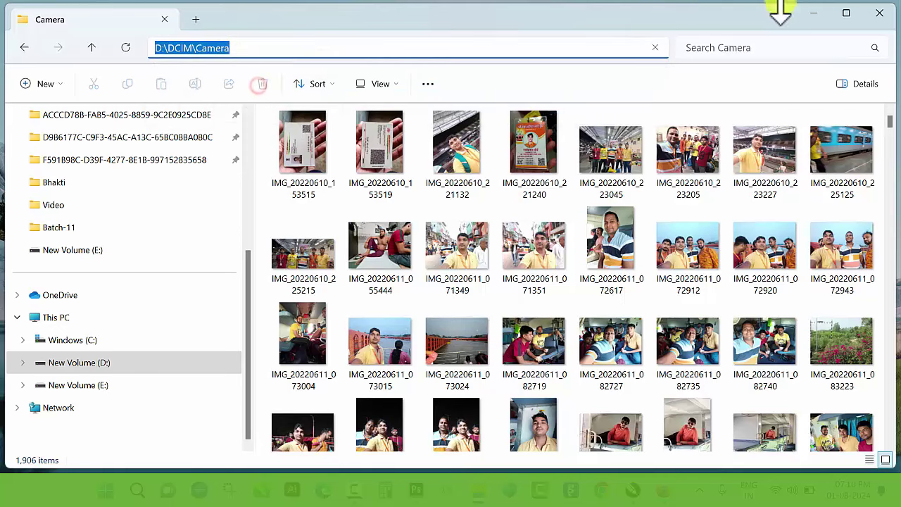
pyautogui.click(886, 14)
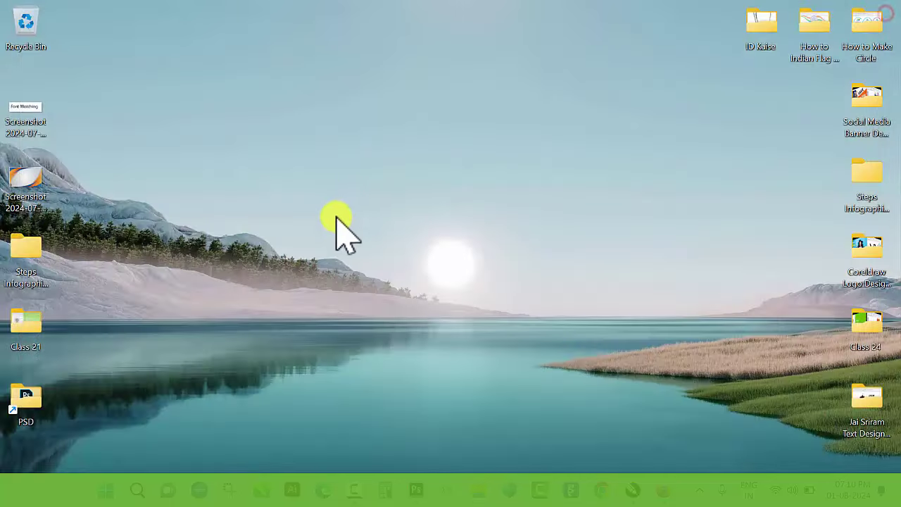
# Step: Create a desktop shortcut to D:\DCIM\Camera using the copied path, keeping the name Camera
pyautogui.rightClick(376, 156)
pyautogui.moveTo(470, 267)
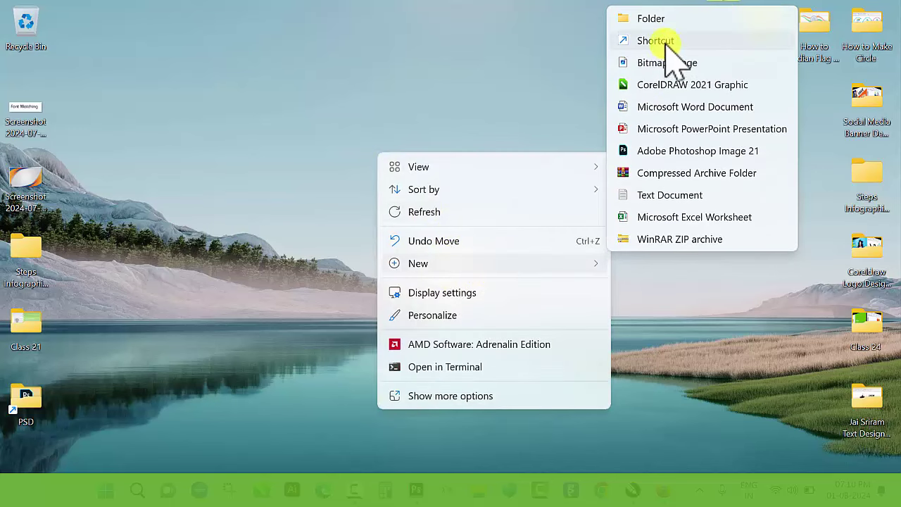
pyautogui.click(665, 42)
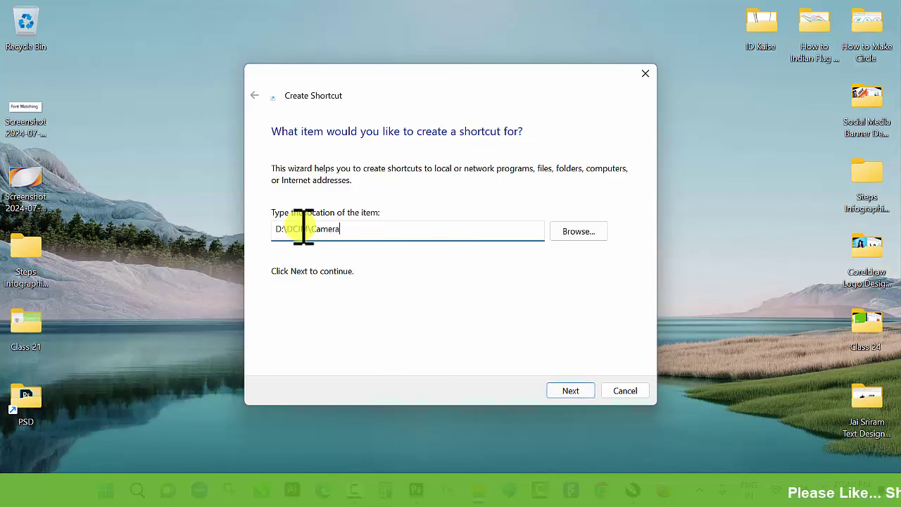
pyautogui.click(560, 393)
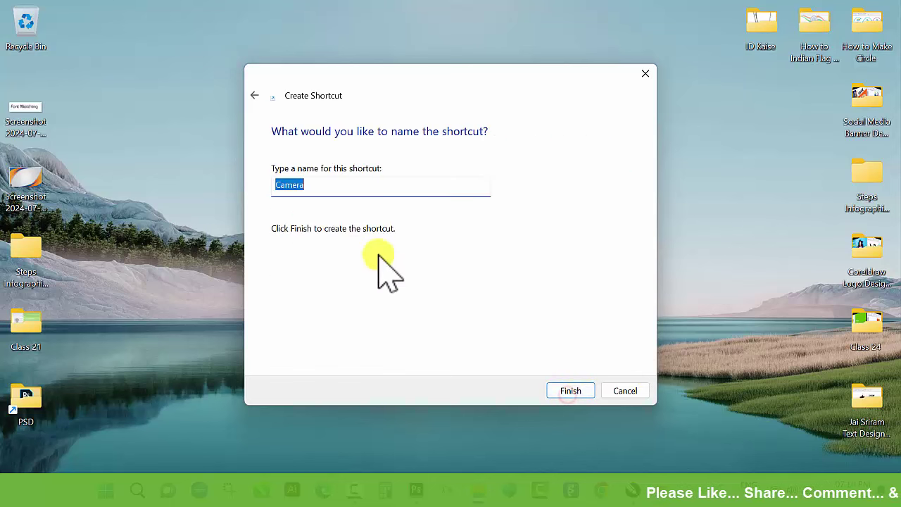
pyautogui.moveTo(329, 184); pyautogui.dragTo(254, 185)
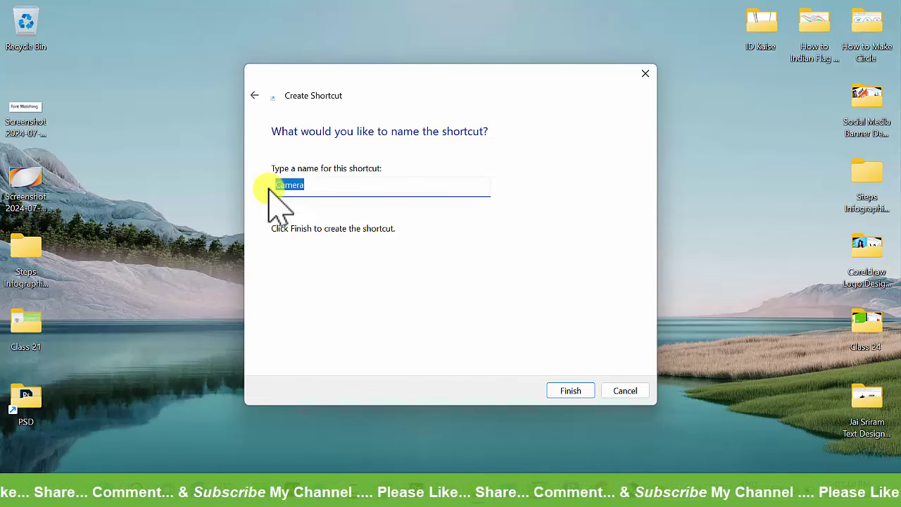
pyautogui.click(570, 391)
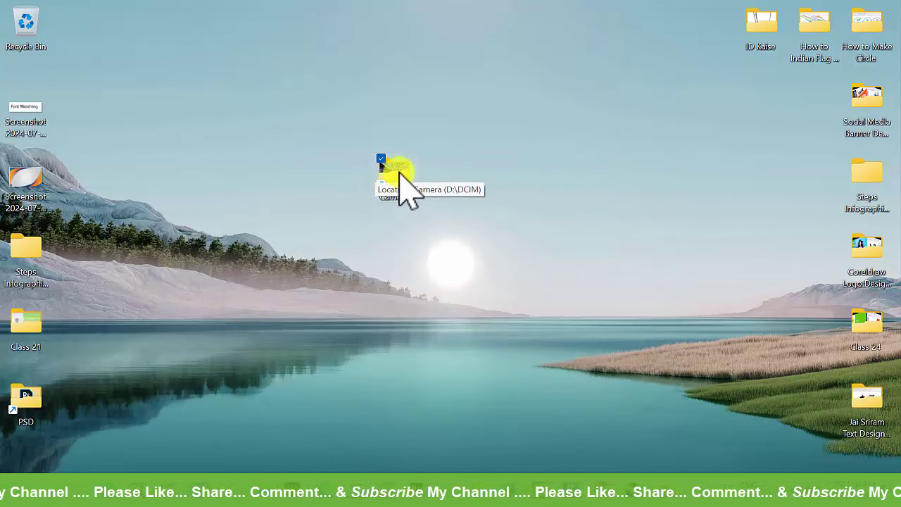
# Step: Place the Camera shortcut beside the PSD shortcut on the desktop and check that folder's contents through it
pyautogui.moveTo(394, 188); pyautogui.dragTo(83, 396)
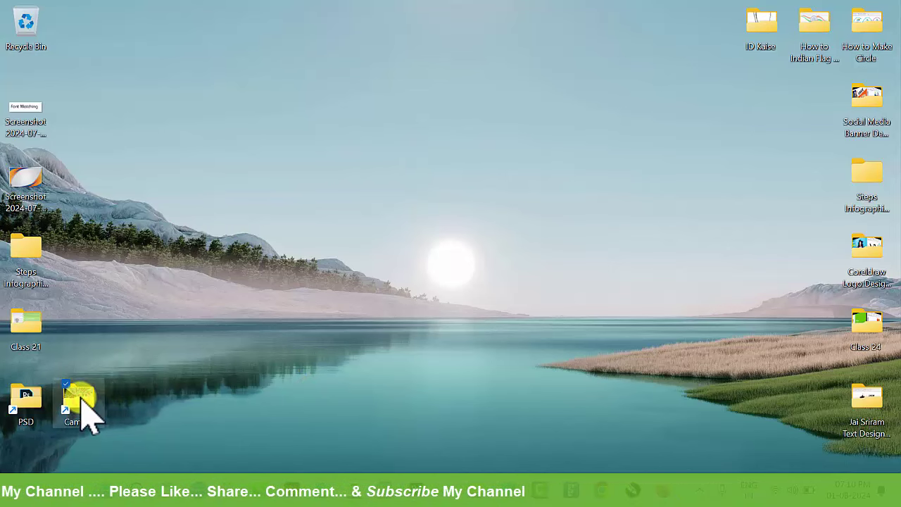
pyautogui.doubleClick(79, 403)
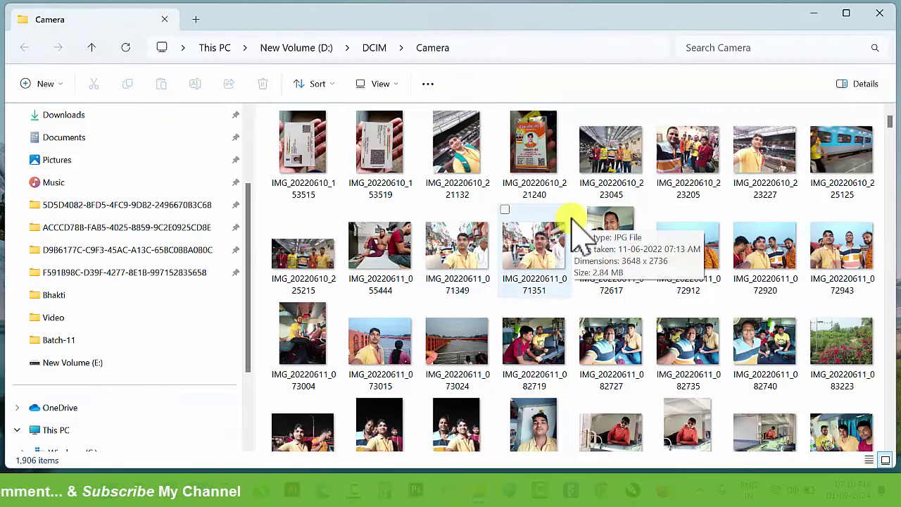
pyautogui.click(879, 13)
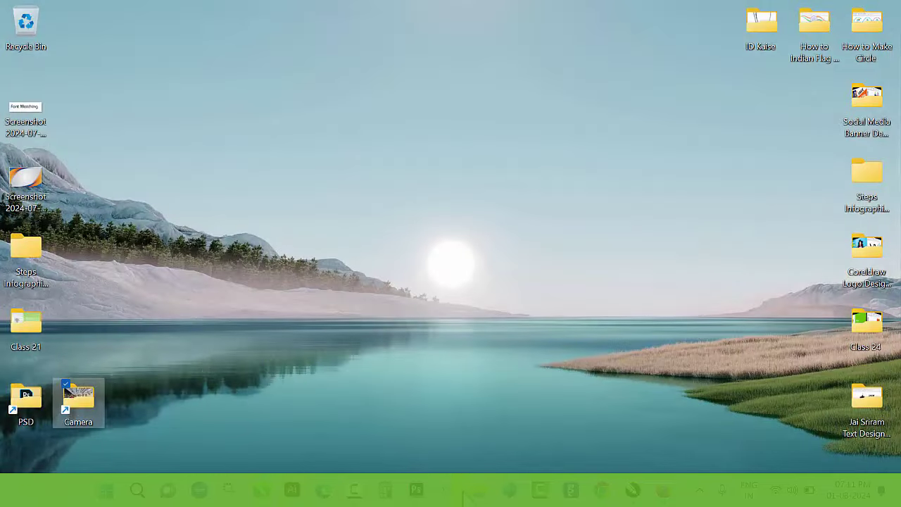
# Step: Open New Volume (D:) from a new File Explorer window
pyautogui.click(463, 495)
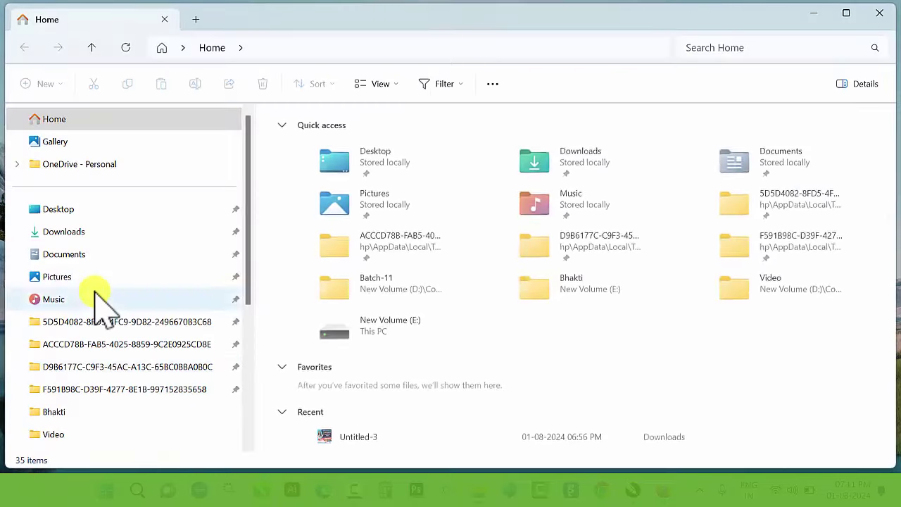
pyautogui.scroll(-2, 98, 303)
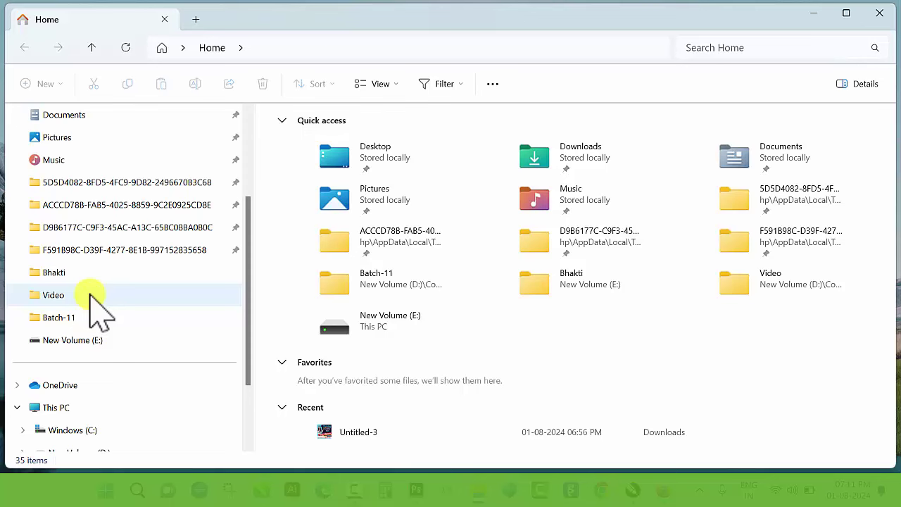
pyautogui.scroll(-1, 84, 345)
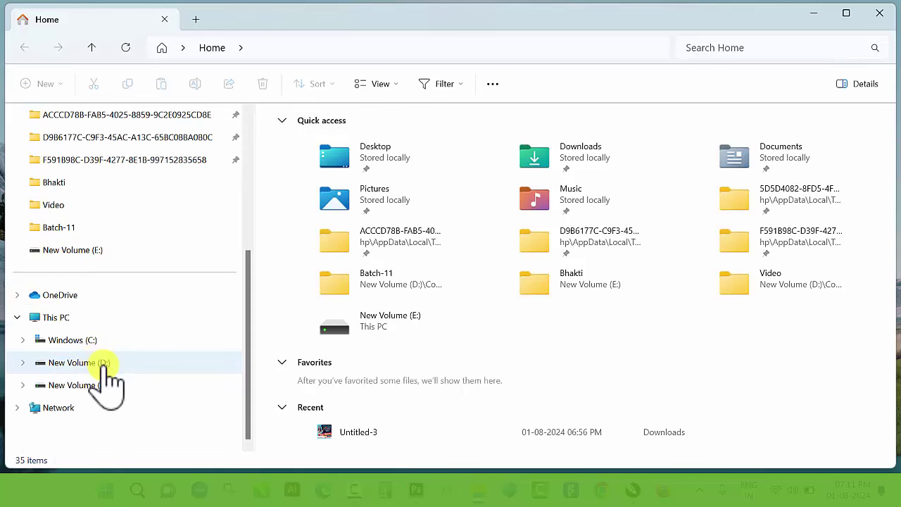
pyautogui.click(77, 362)
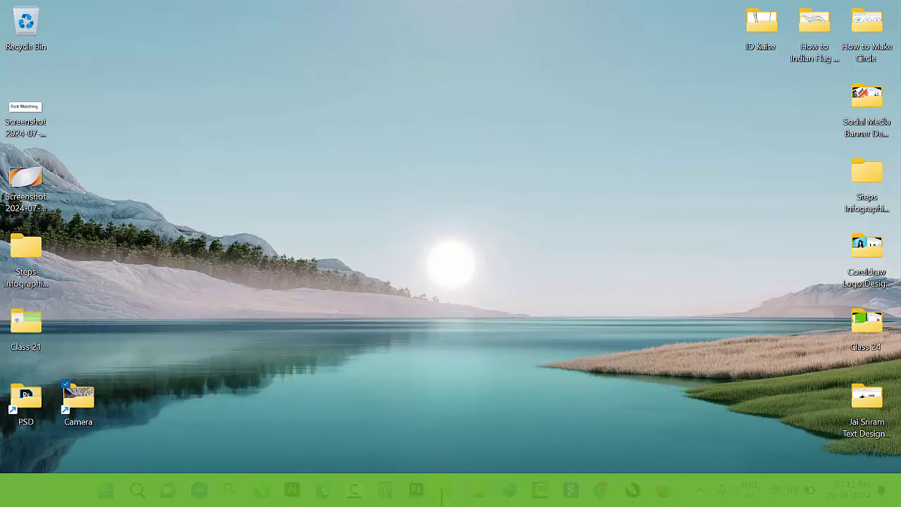
# Step: Switch to Photoshop and bring up the open Untitled-3.jpg poster
pyautogui.moveTo(415, 493)
pyautogui.click(431, 410)
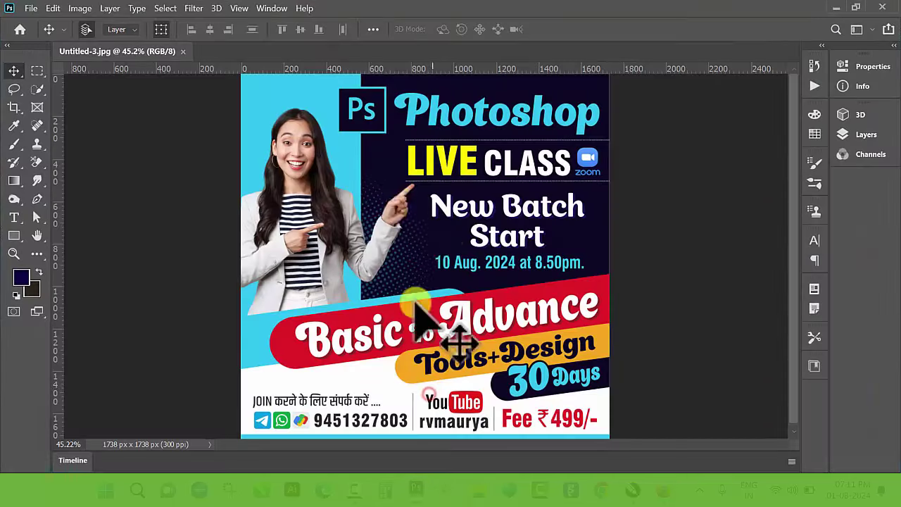